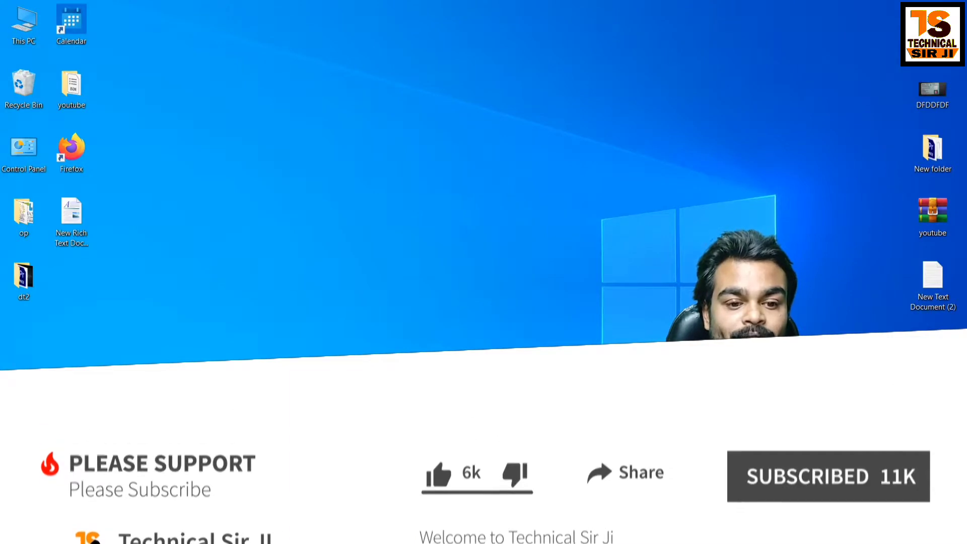
- Bring up the Windows Start menu to reach the installed apps
key("super")
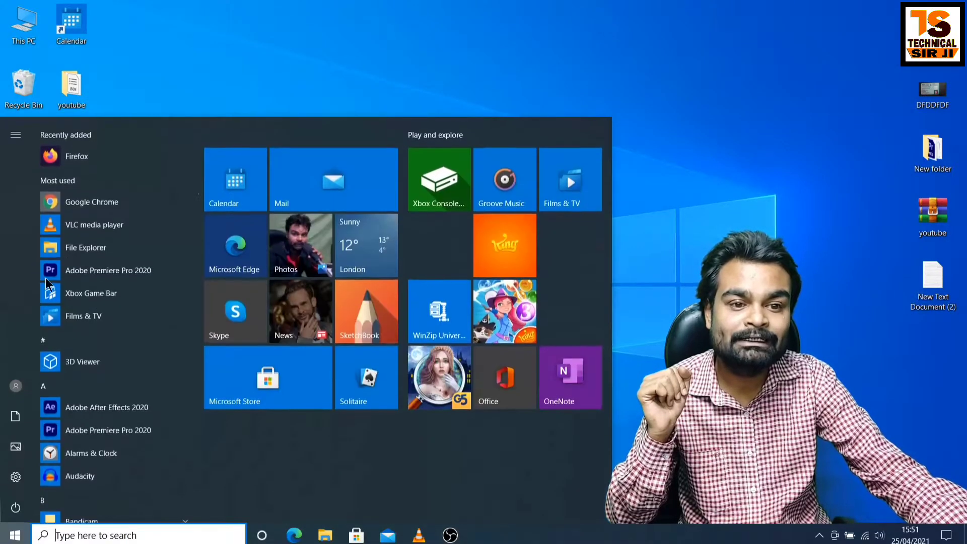
- Launch Google Chrome and search Google for 'keylemon 3.2.3'
left_click(74, 208)
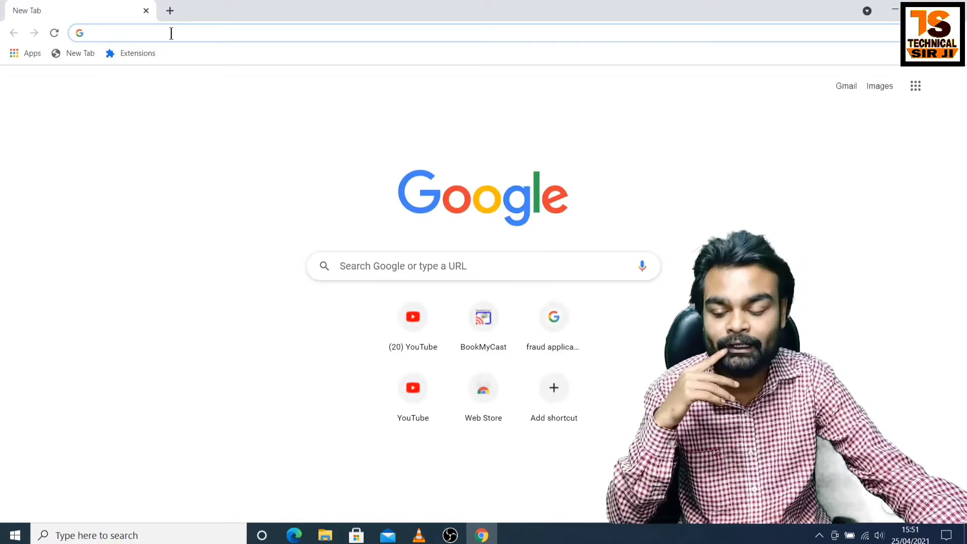
type("keylemon 3.2.3")
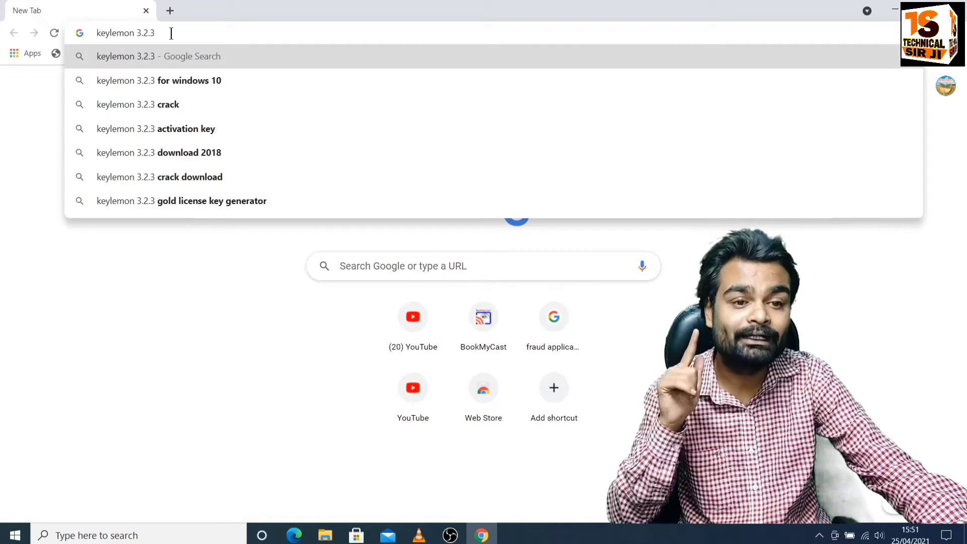
key("Return")
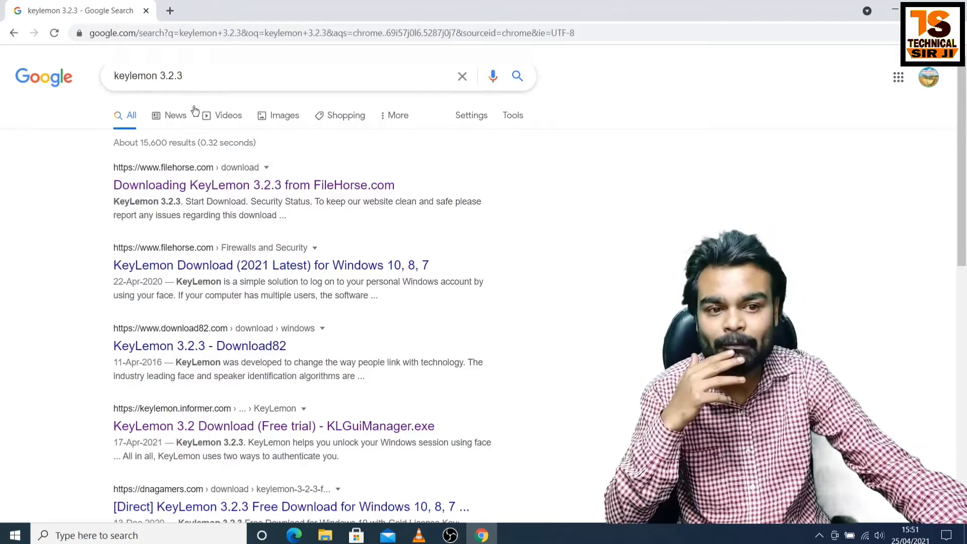
- Download the KeyLemon 3.2.3 installer from FileHorse, declining its notification request
left_click(170, 191)
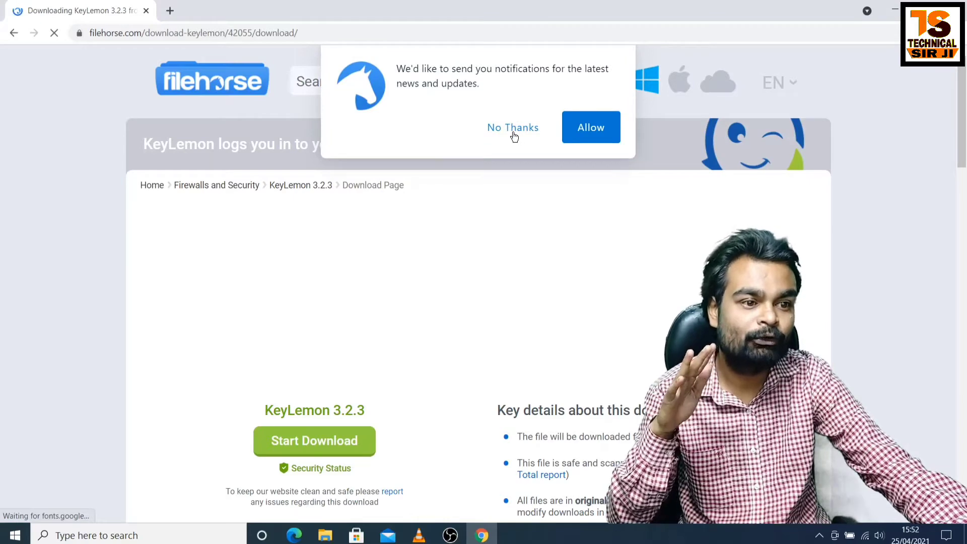
left_click(513, 129)
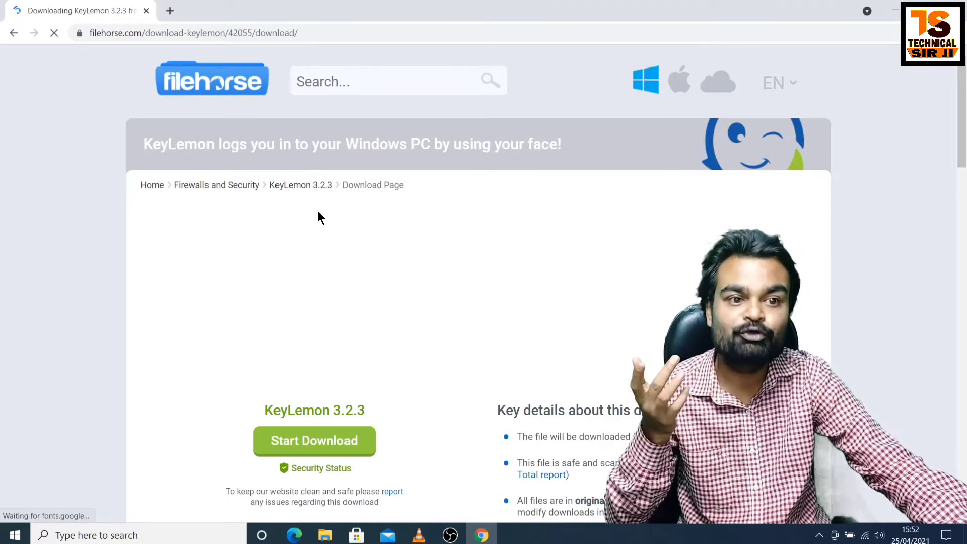
scroll(315, 218, "down", 1)
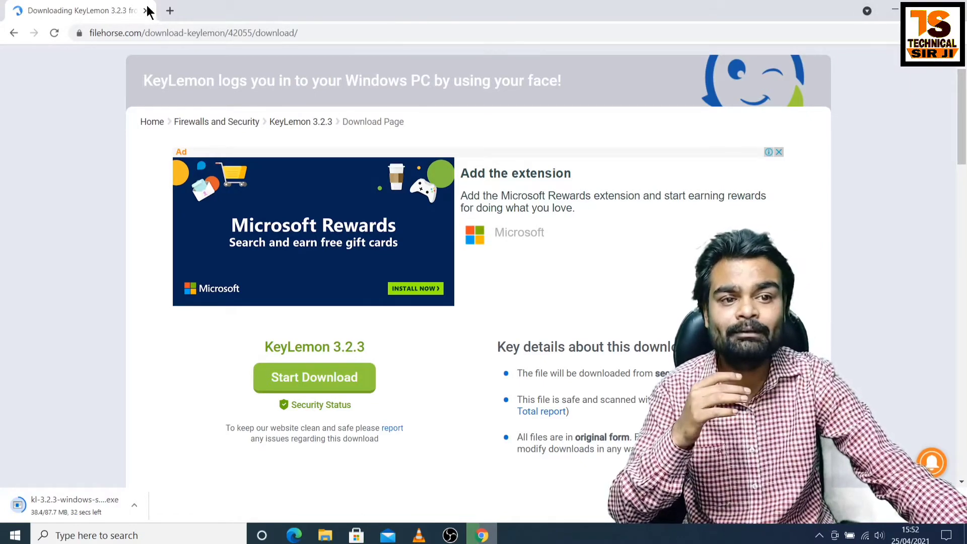
left_click(170, 10)
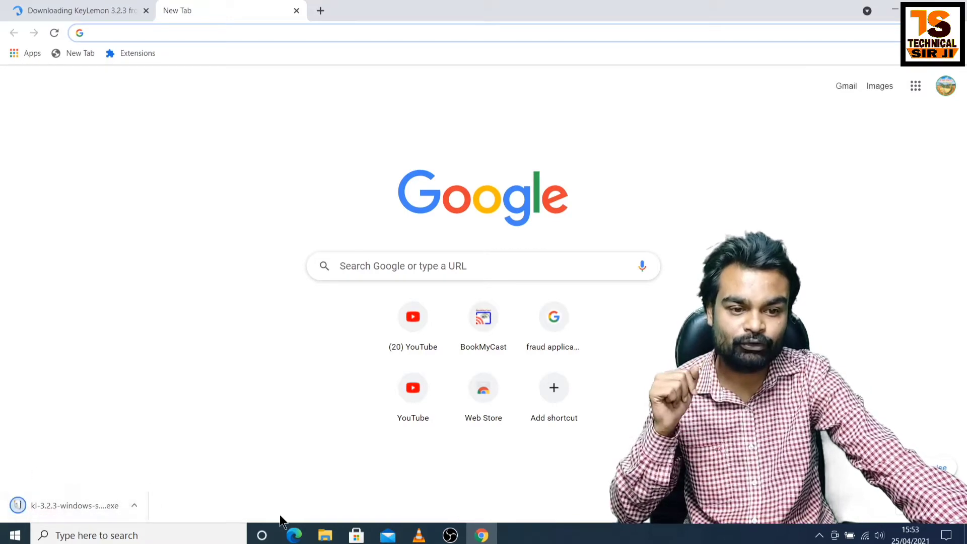
- Show the downloaded kl-3.2.3-windows-setup installer in the Downloads folder
left_click(135, 503)
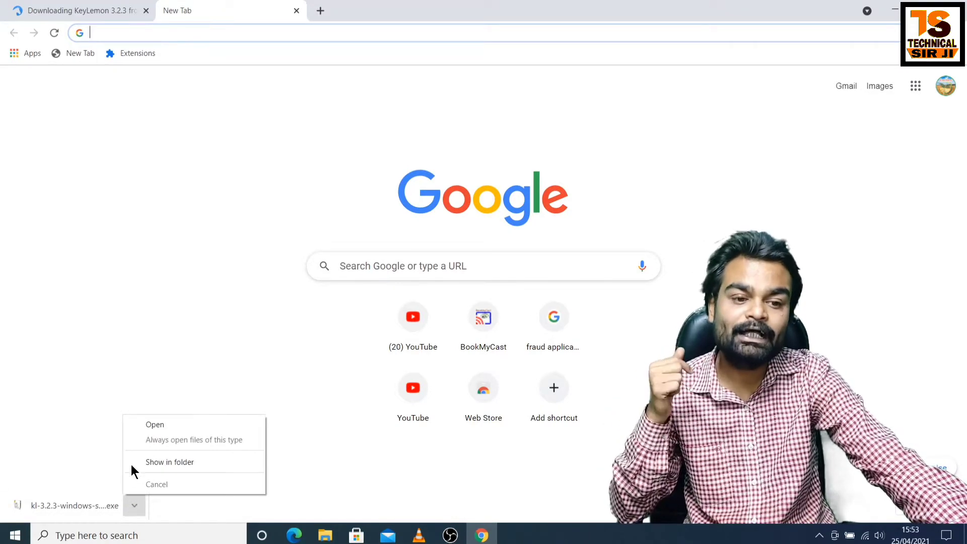
left_click(175, 461)
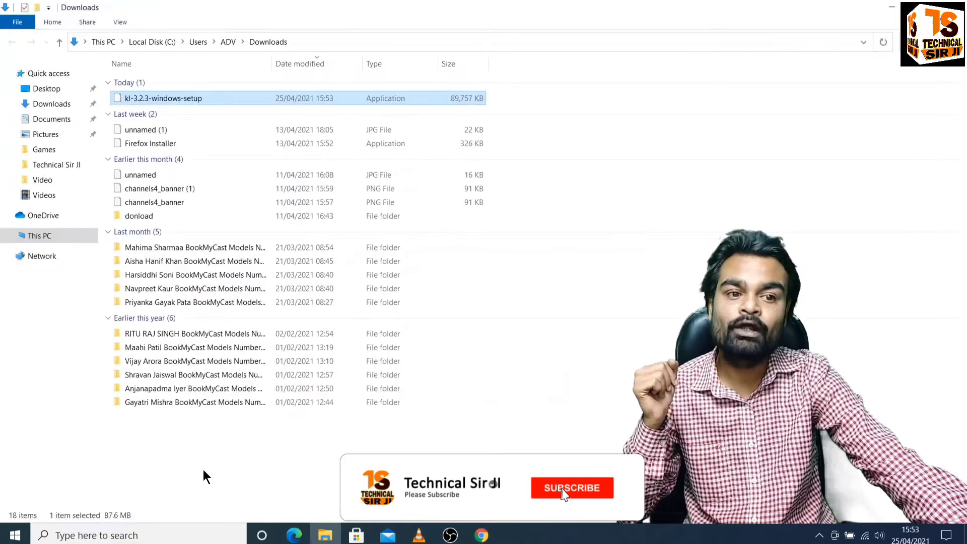
- Run kl-3.2.3-windows-setup as administrator
right_click(207, 98)
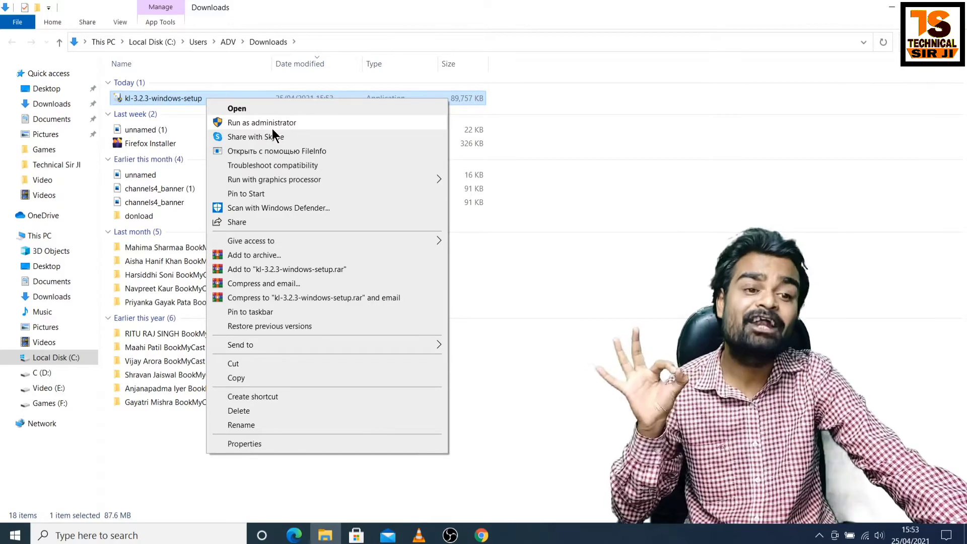
left_click(262, 124)
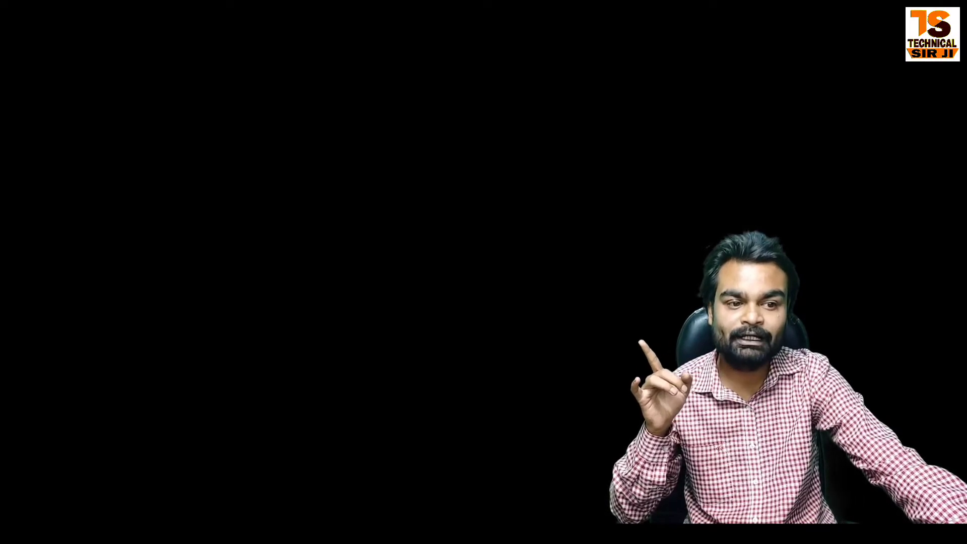
- Allow the installer, choose English, accept the license and keep the default install folder
left_click(425, 348)
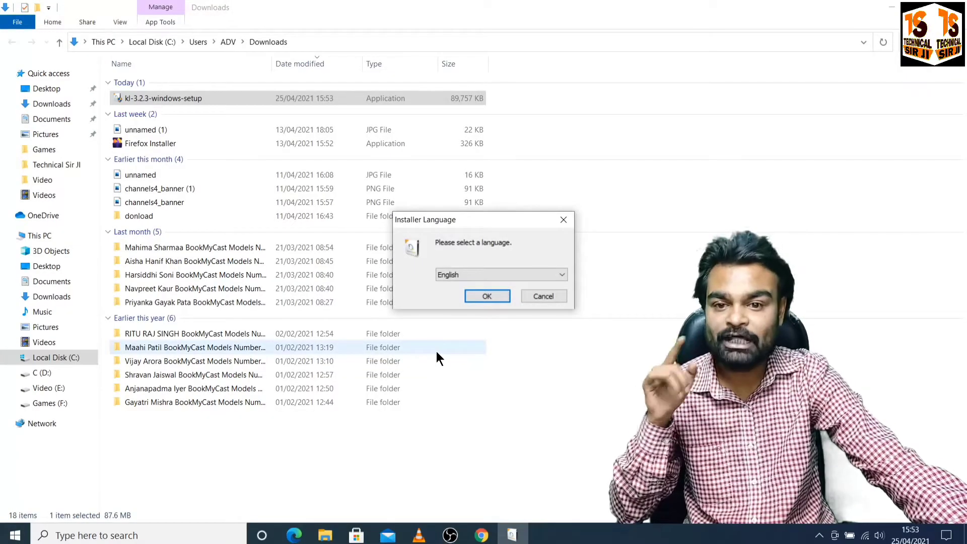
left_click(482, 294)
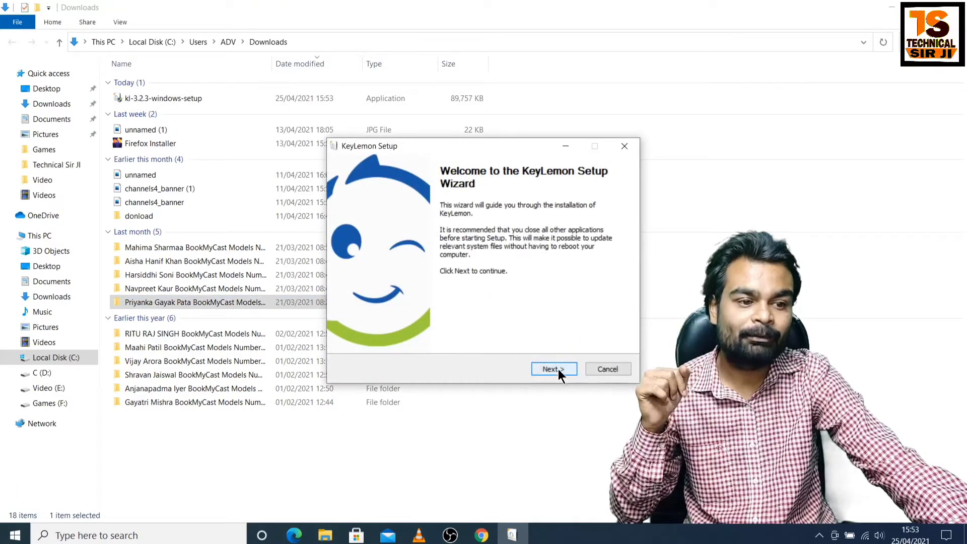
left_click(556, 369)
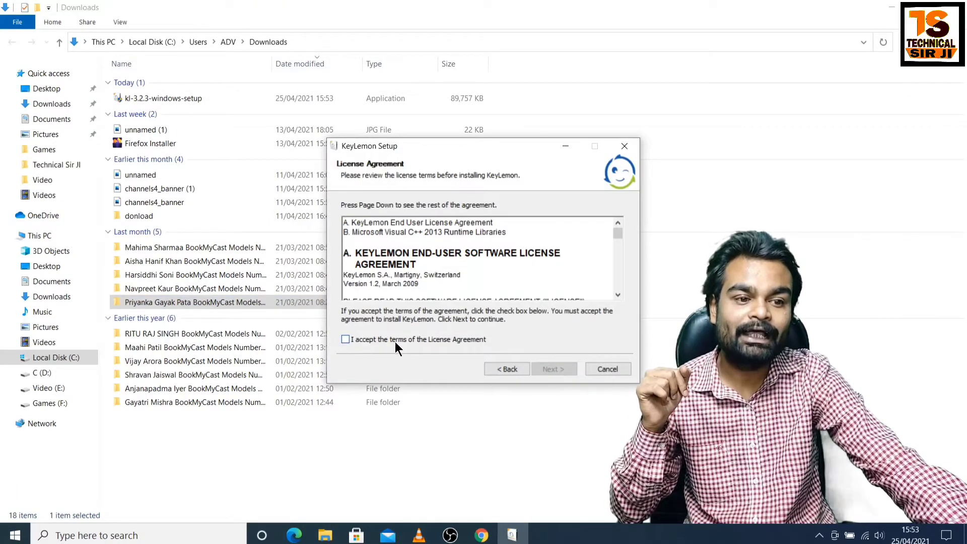
left_click(426, 342)
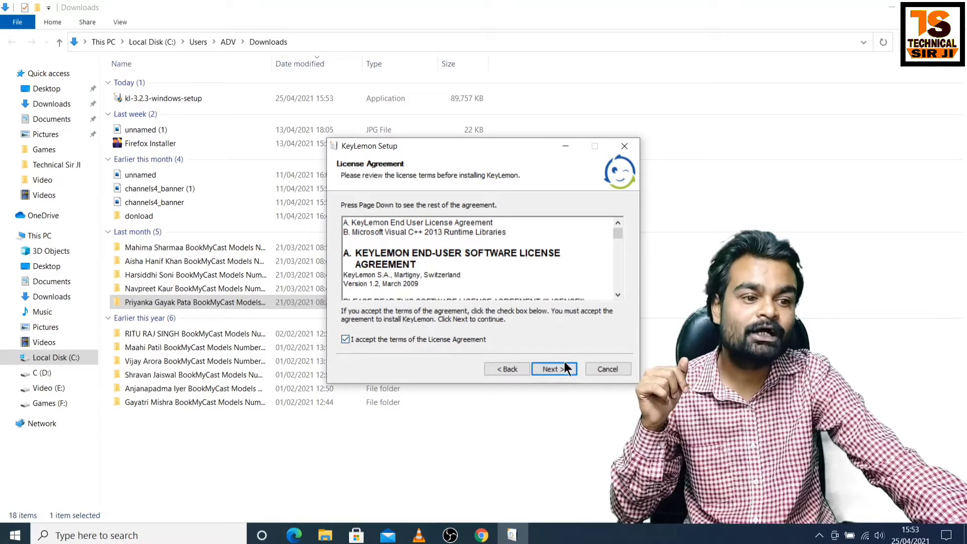
left_click(556, 368)
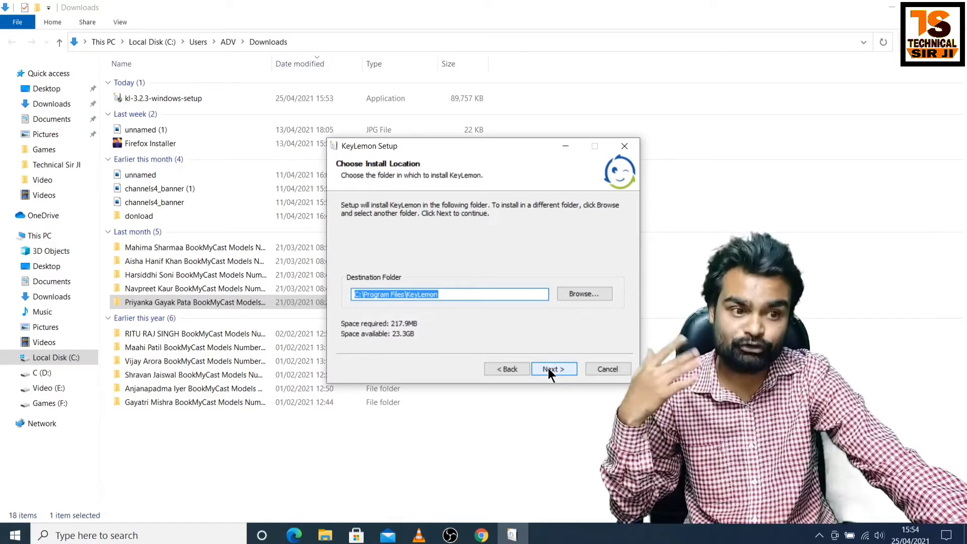
left_click(565, 294)
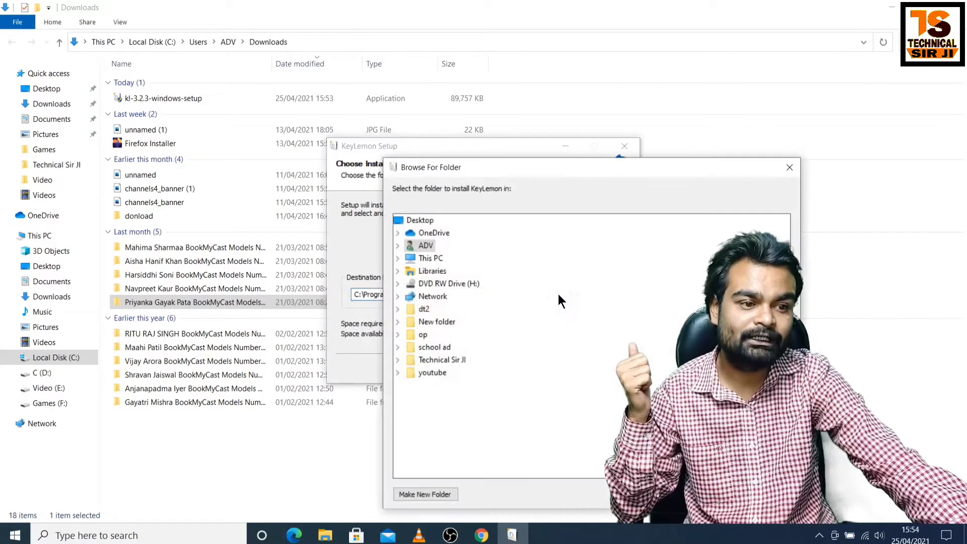
left_click(799, 166)
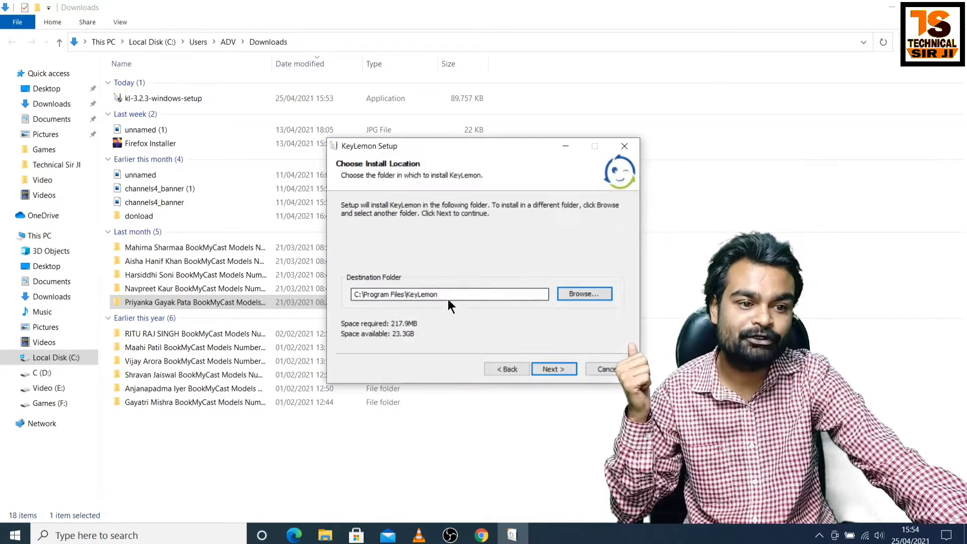
left_click(547, 368)
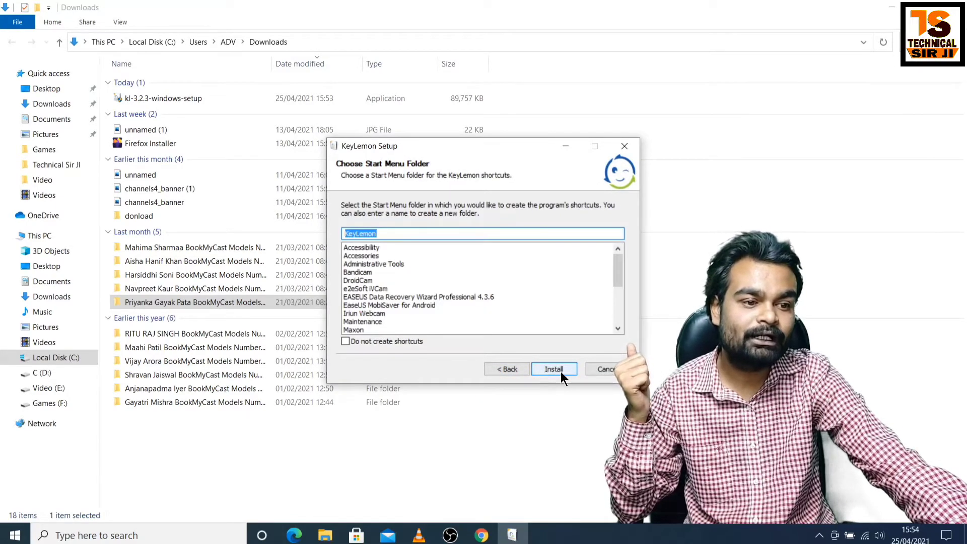
- Enable shortcuts in a KeyLemon Start Menu folder and start installing KeyLemon
left_click(557, 369)
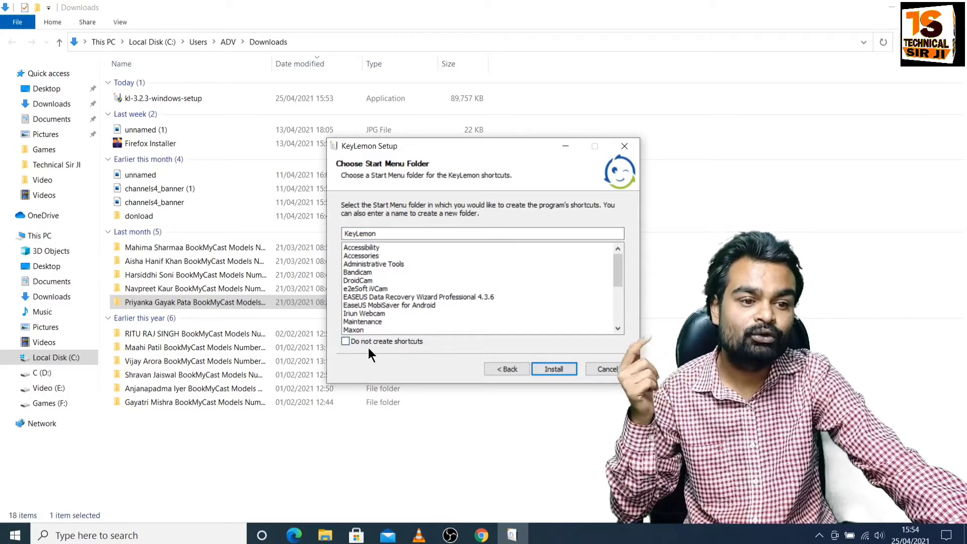
left_click(347, 341)
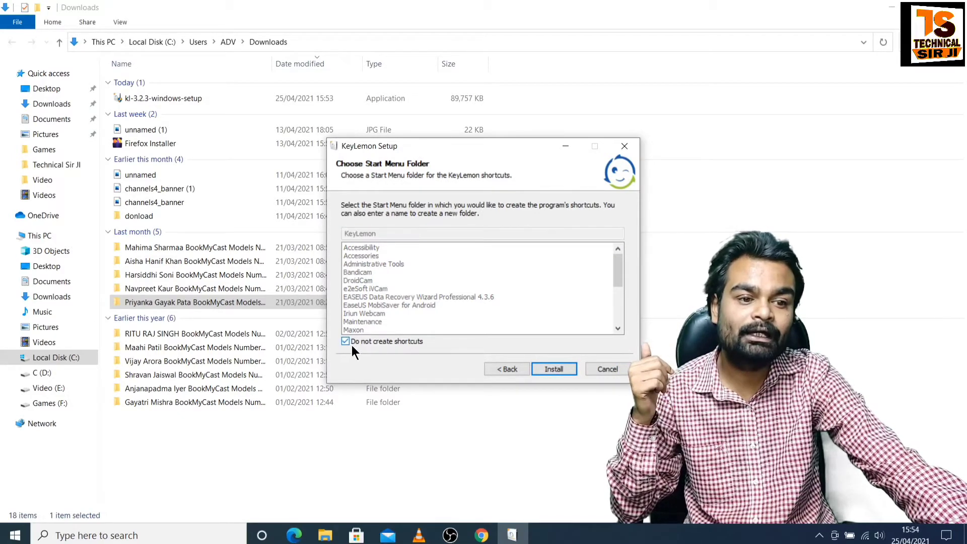
left_click(892, 7)
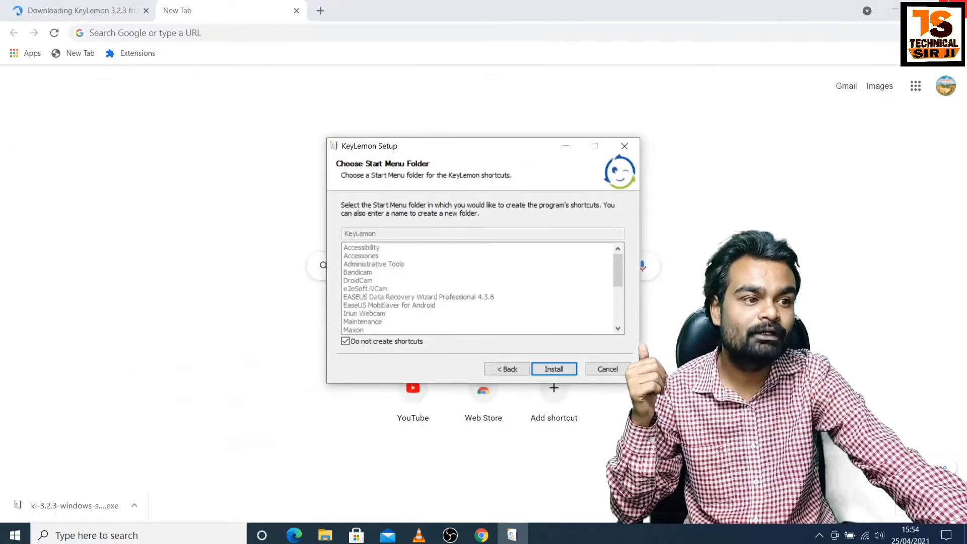
left_click(895, 7)
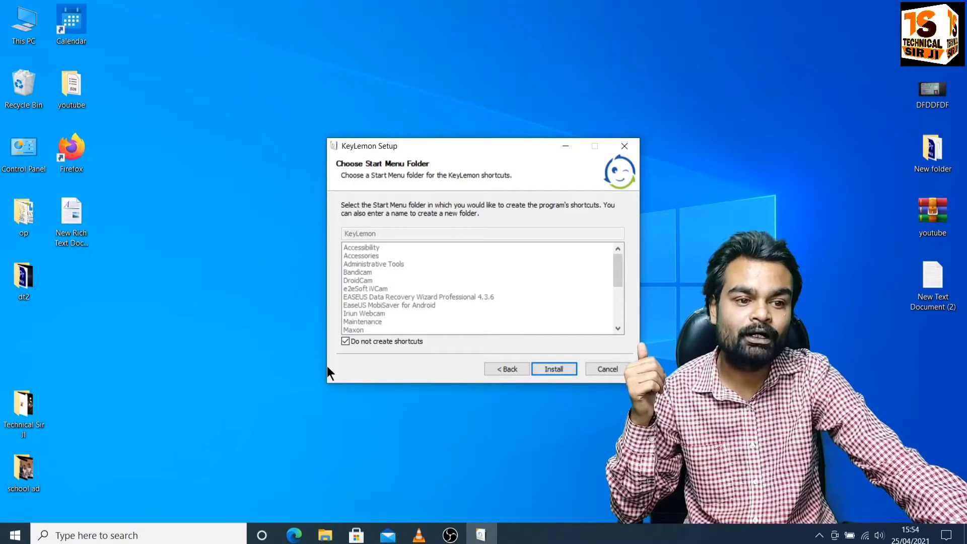
left_click(345, 342)
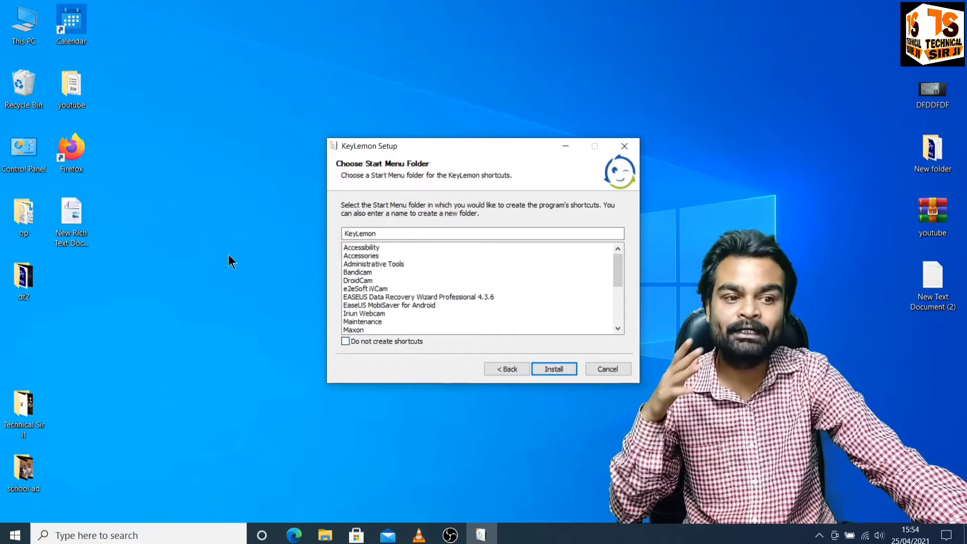
left_click(563, 368)
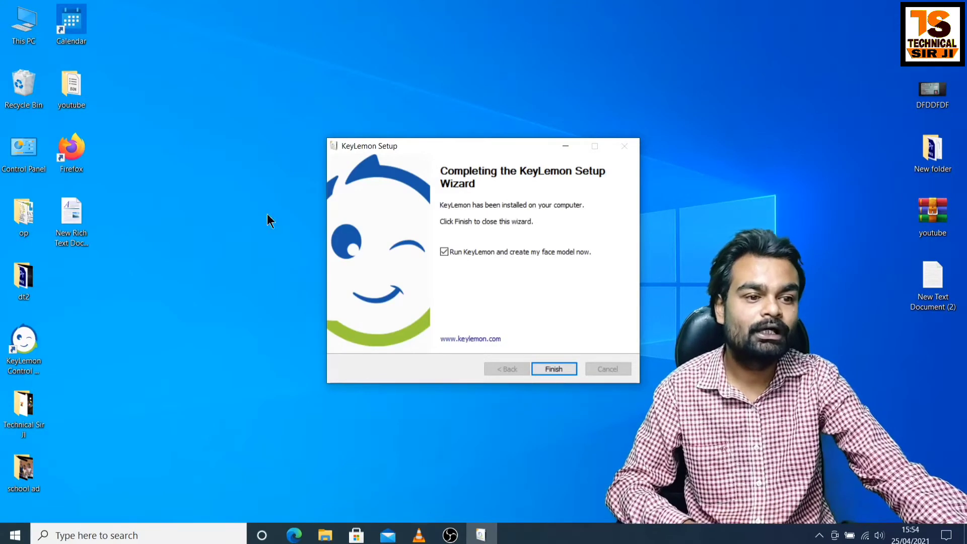
- Keep 'Run KeyLemon and create my face model now' checked and finish the setup wizard
left_click(444, 251)
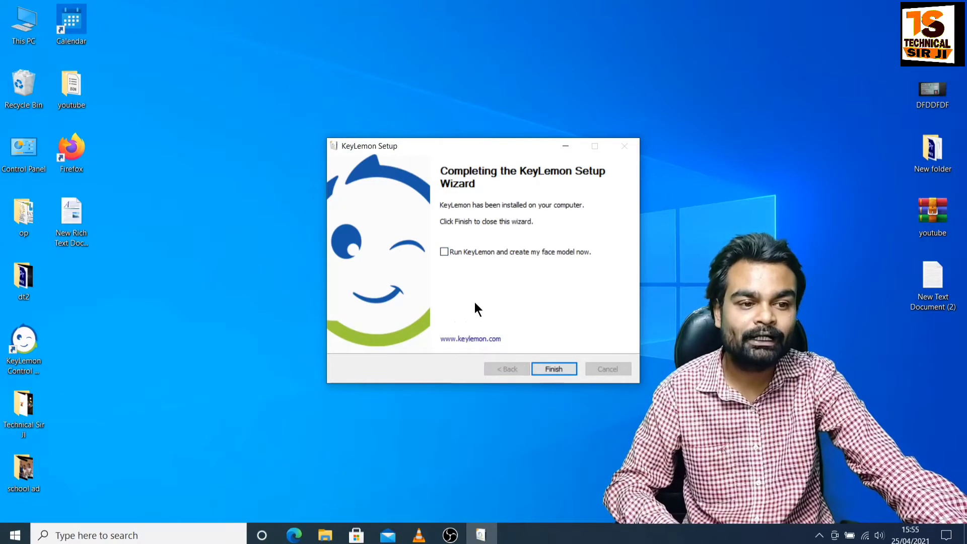
left_click(446, 250)
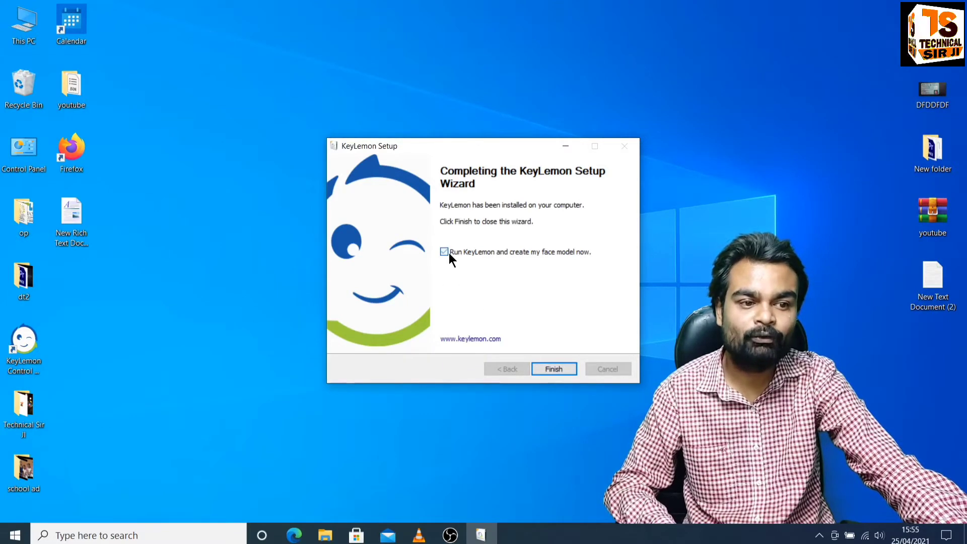
left_click(554, 370)
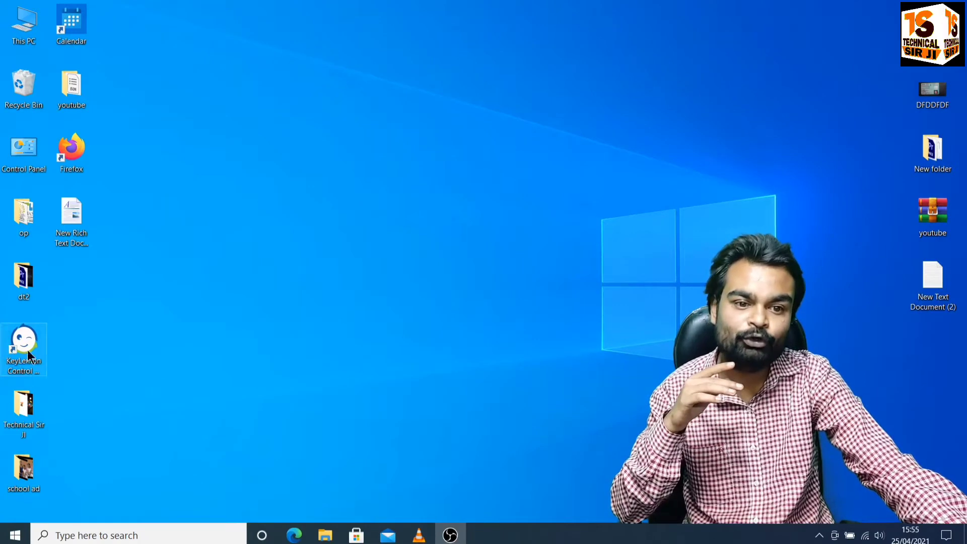
- Launch KeyLemon Control Center from its desktop shortcut
left_click(28, 373)
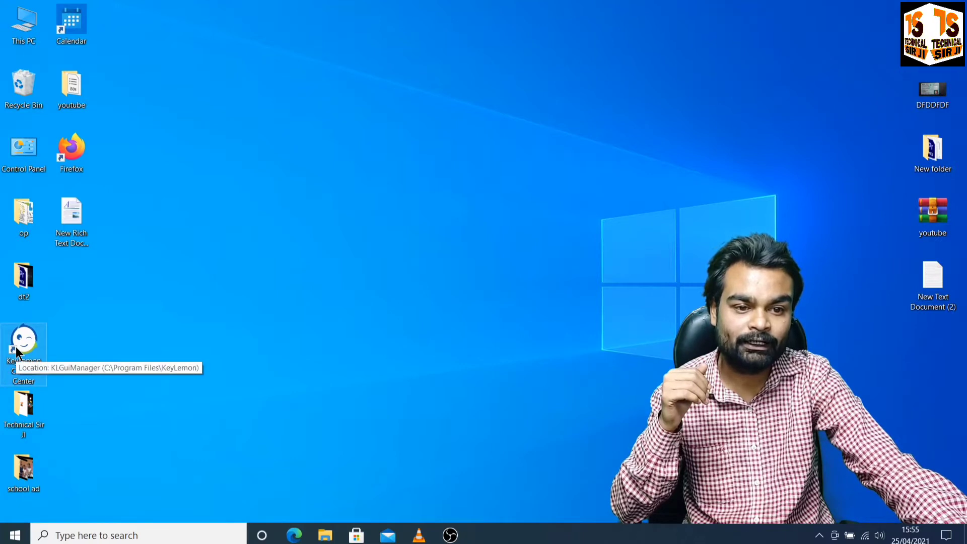
left_click(64, 329)
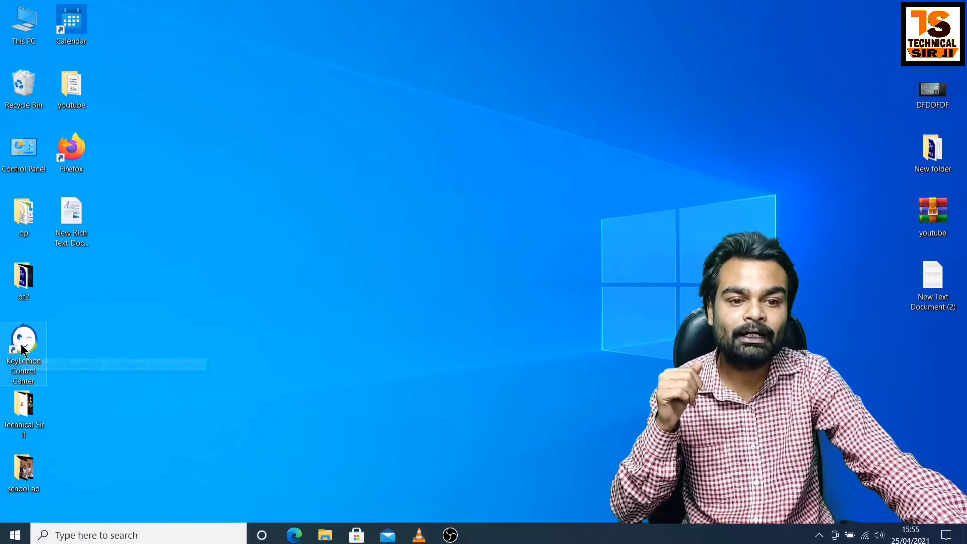
key("shift+F10")
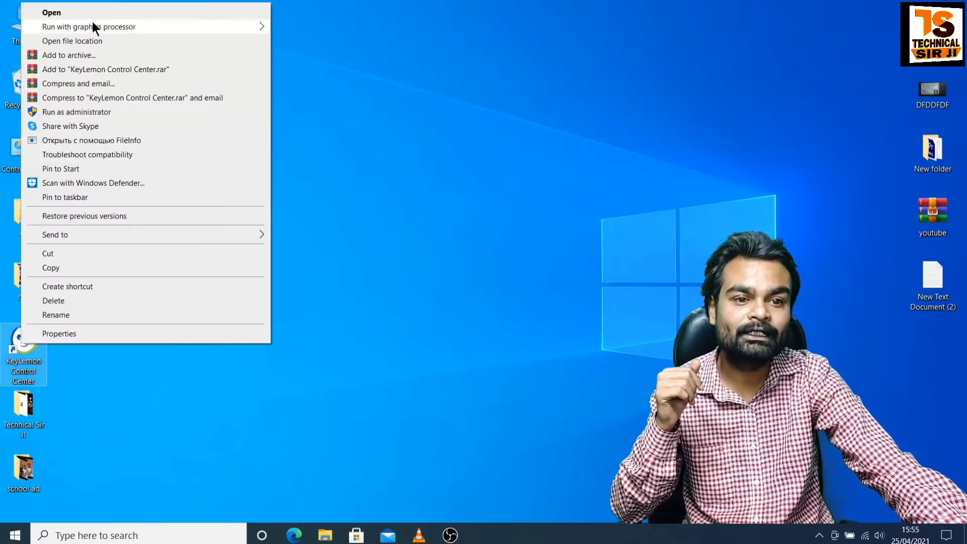
key("Escape")
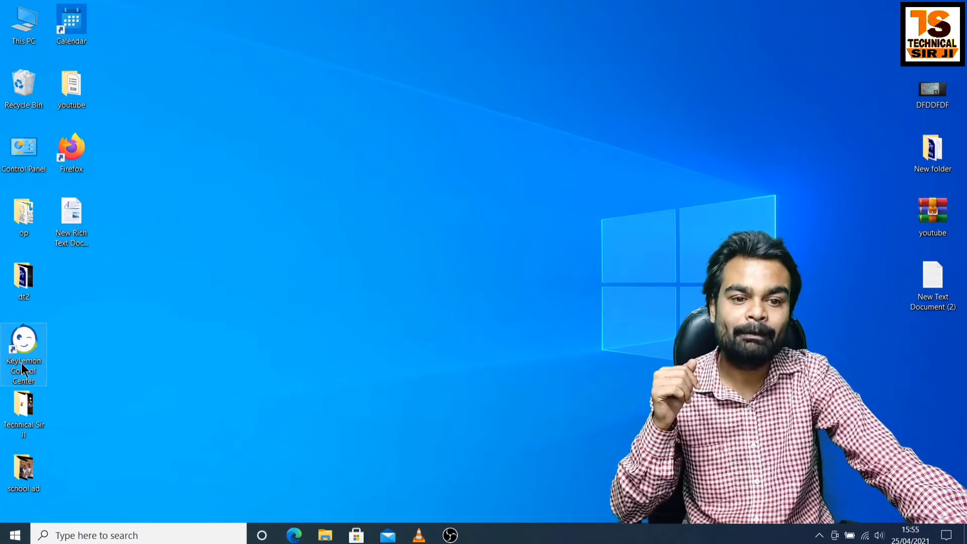
key("Return")
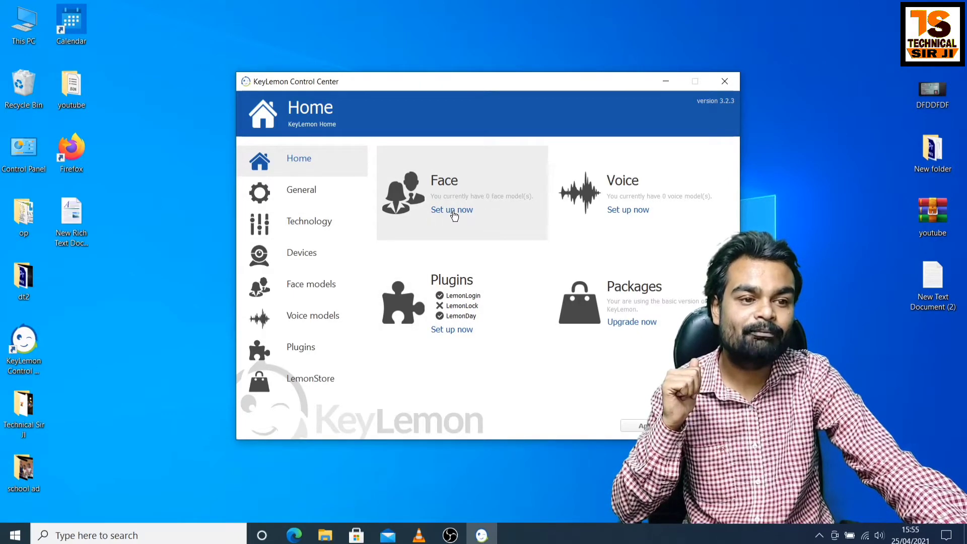
- Start the Face setup and choose 'Create your face profile' to reach wizard Step 1 of 2
left_click(453, 211)
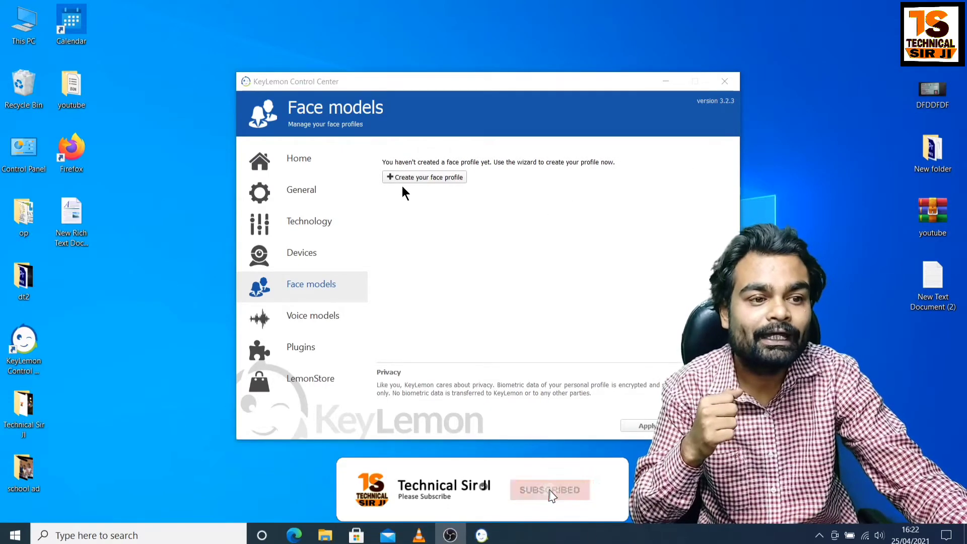
left_click(435, 180)
left_click(436, 178)
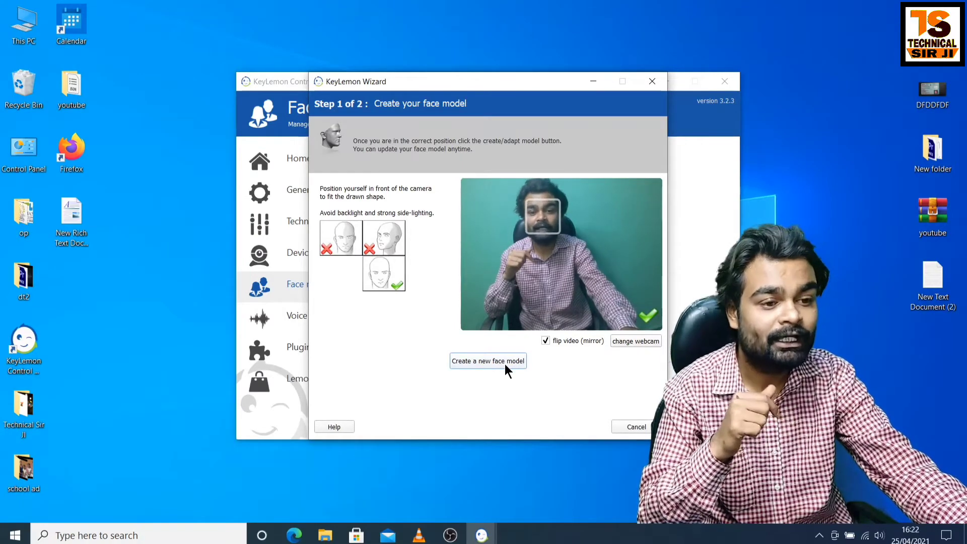
- Capture a new face model from the webcam and advance to the Confirmation step
left_click(508, 361)
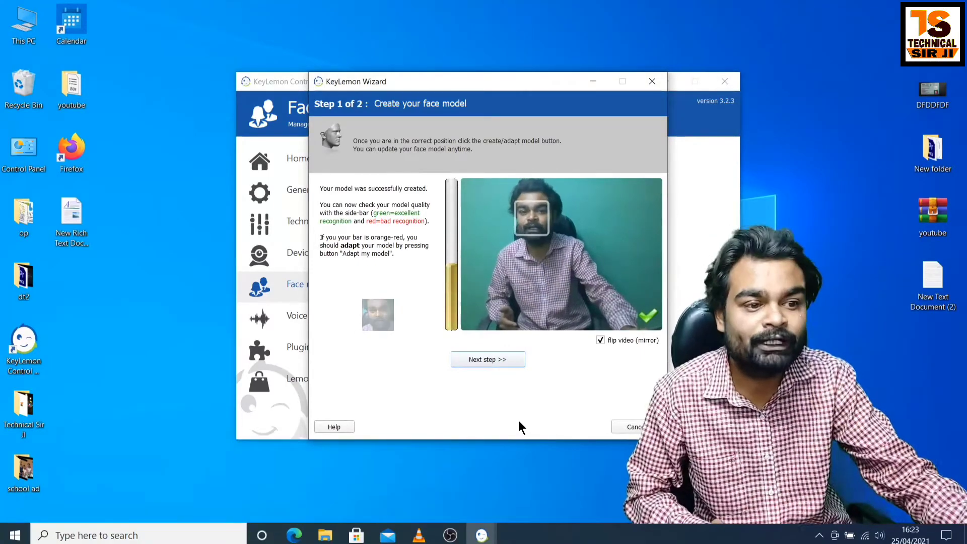
left_click(488, 359)
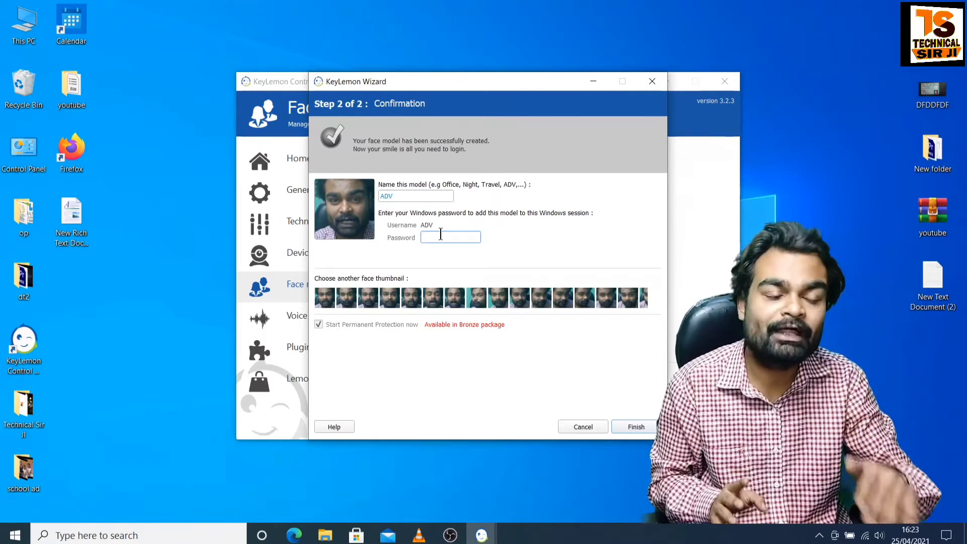
- Enter the Windows account password and finish the wizard to save the ADV face model
type("1234")
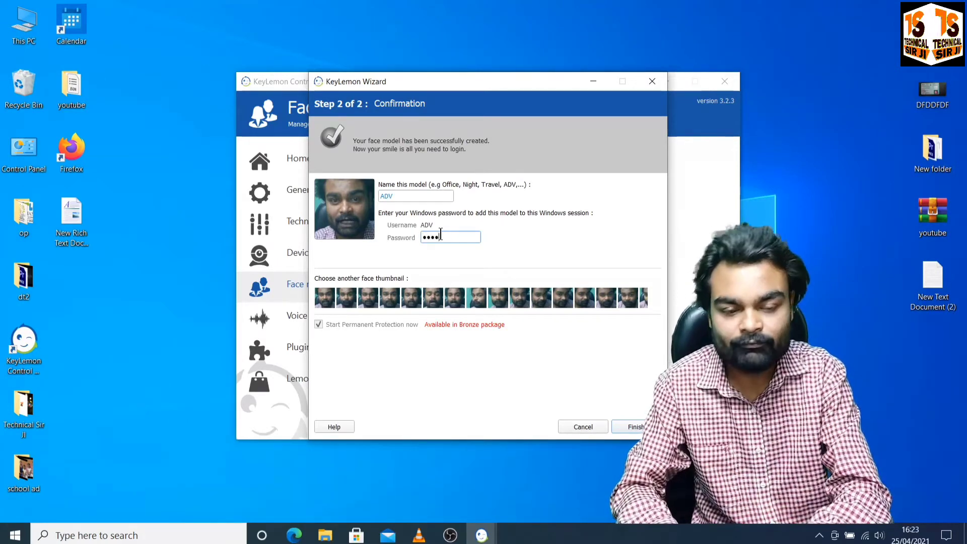
type("5678")
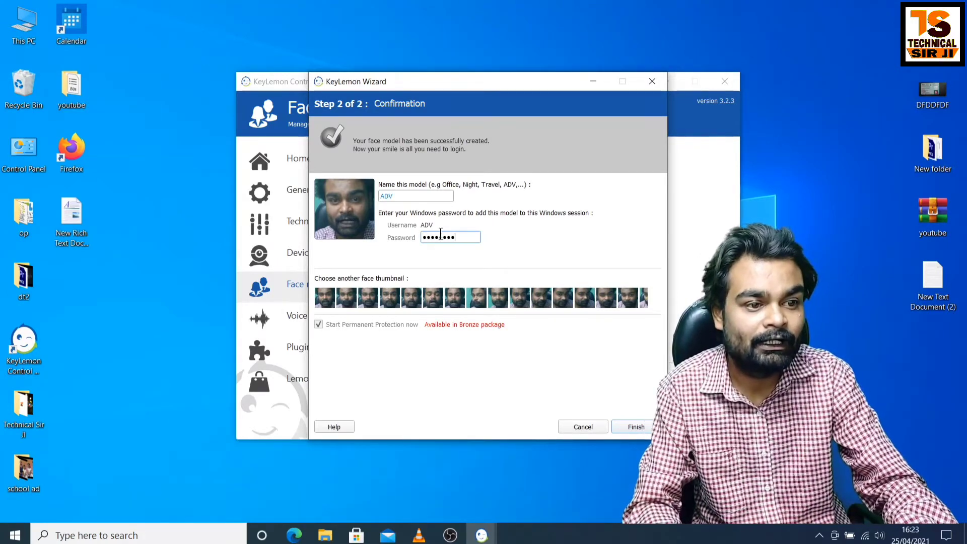
type("90")
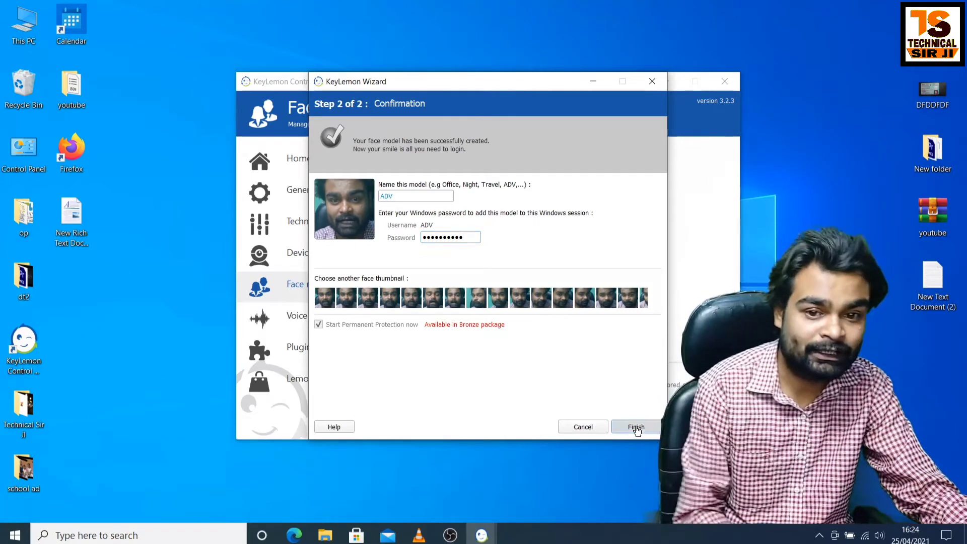
left_click(637, 427)
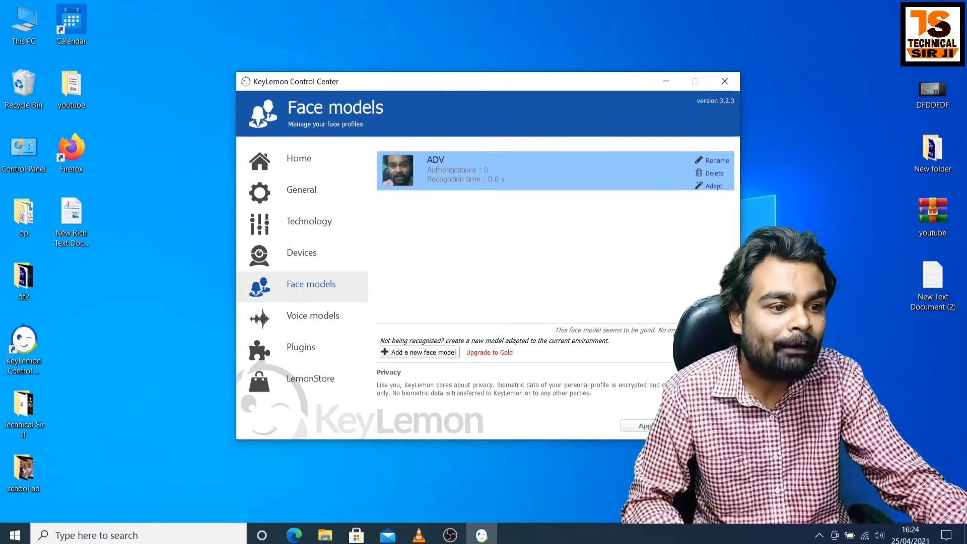
- Close KeyLemon Control Center with Alt+F4 and refresh the desktop
key("alt+F4")
right_click(443, 167)
left_click(497, 204)
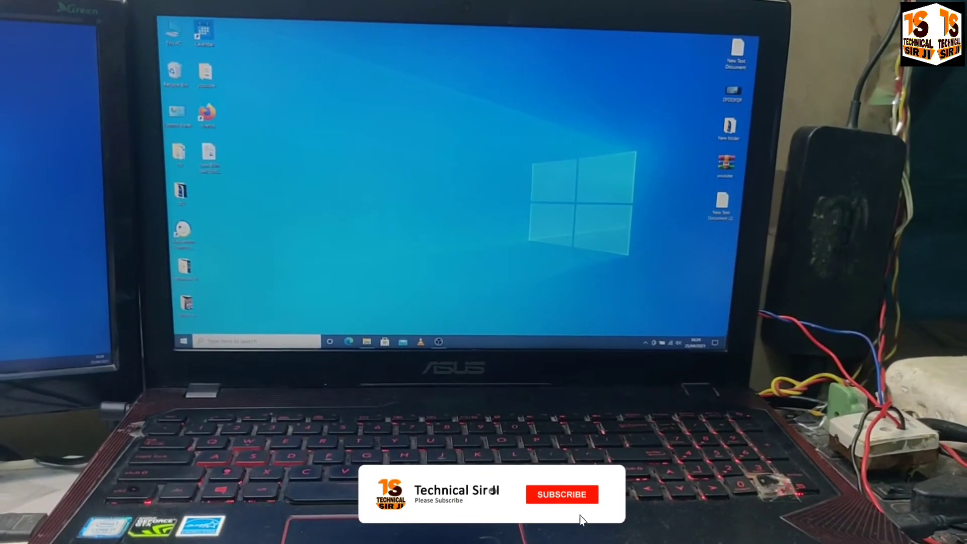
- Restart the laptop from the Start menu's Power options
left_click(180, 341)
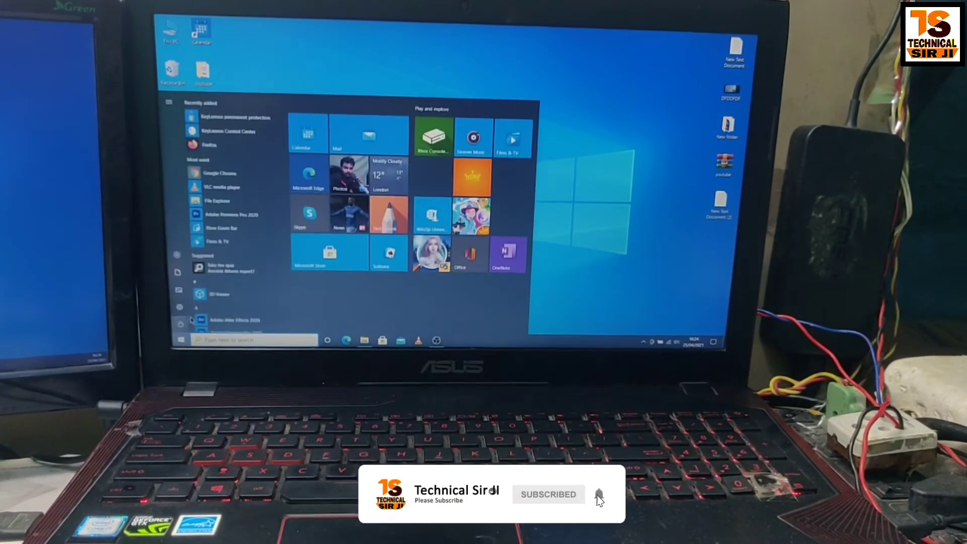
left_click(180, 323)
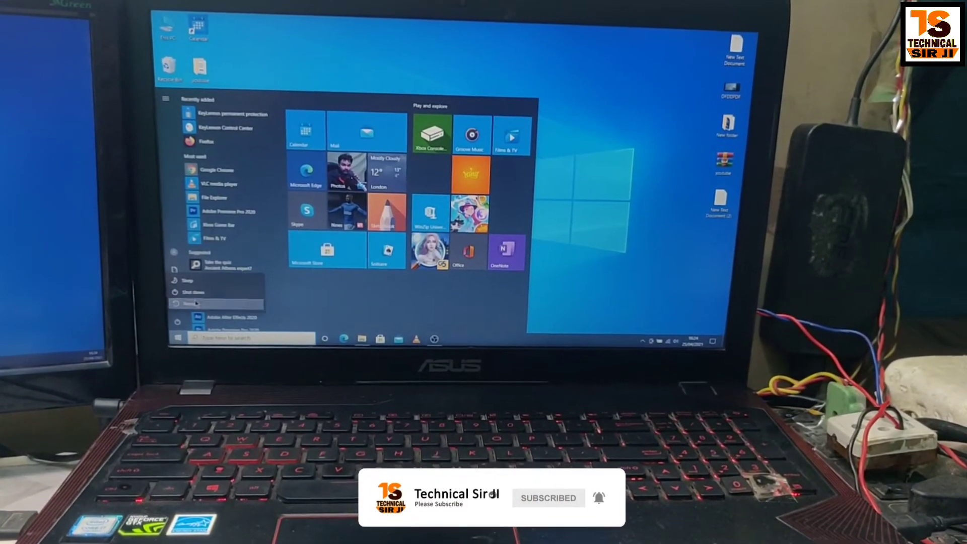
left_click(193, 305)
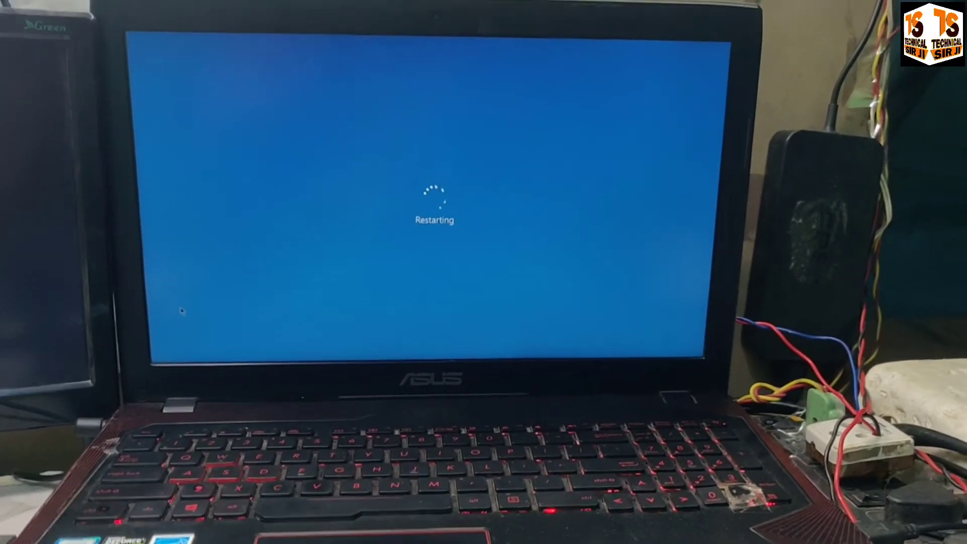